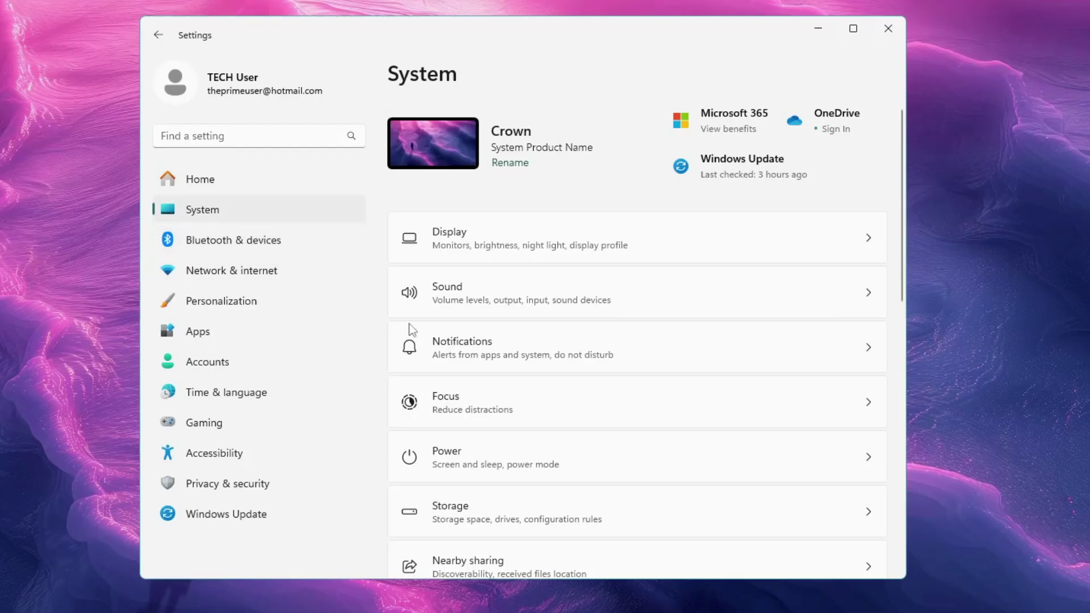
# View the Windows 11 Pro activation page in the system settings and expand the activation state details.
pyautogui.scroll(-5, 483, 363)
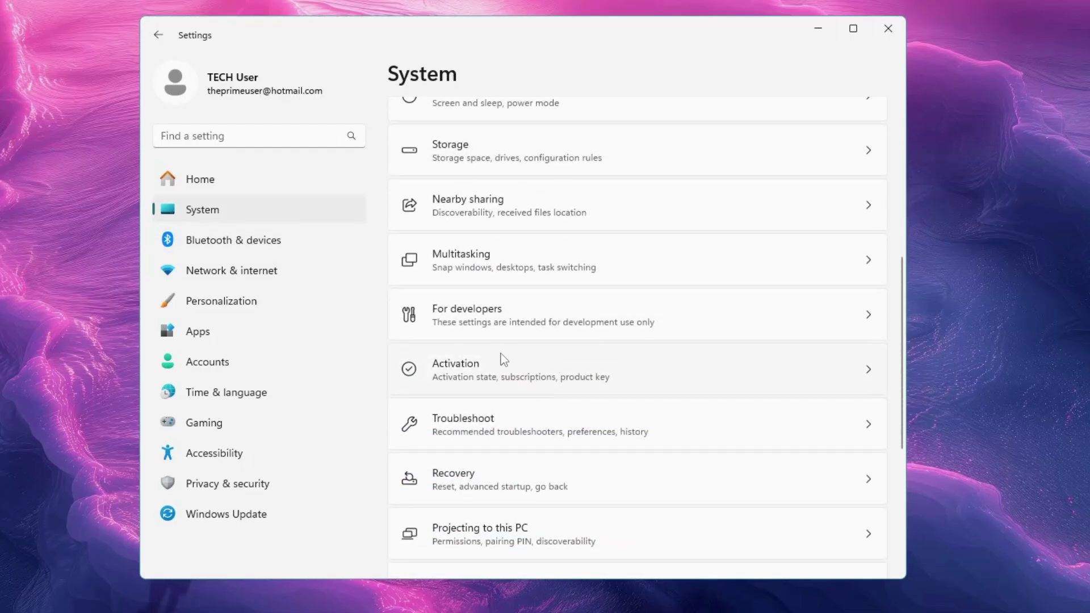
pyautogui.click(506, 376)
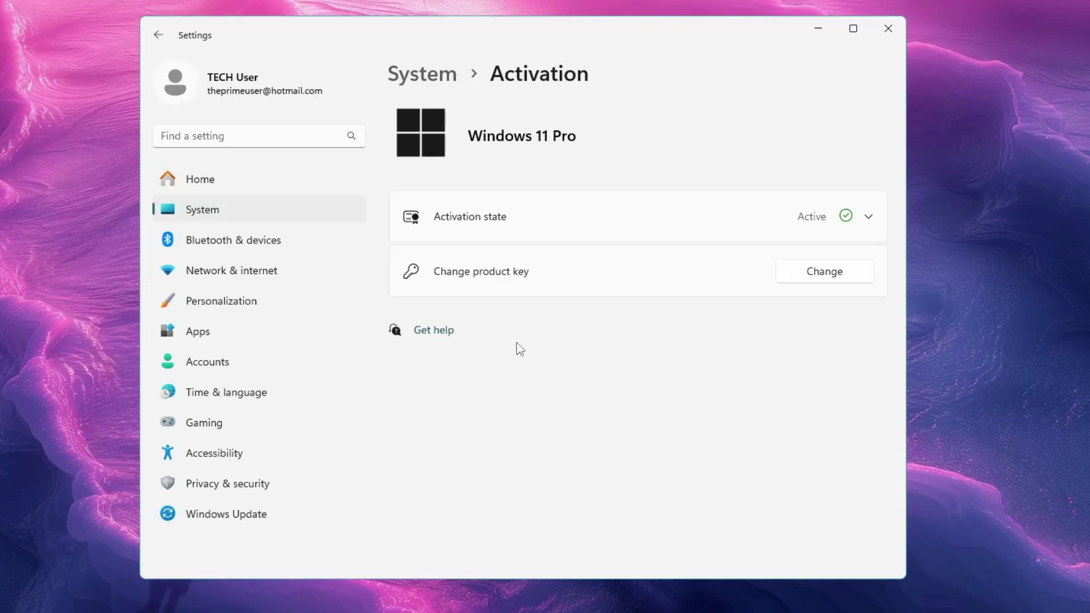
pyautogui.click(869, 218)
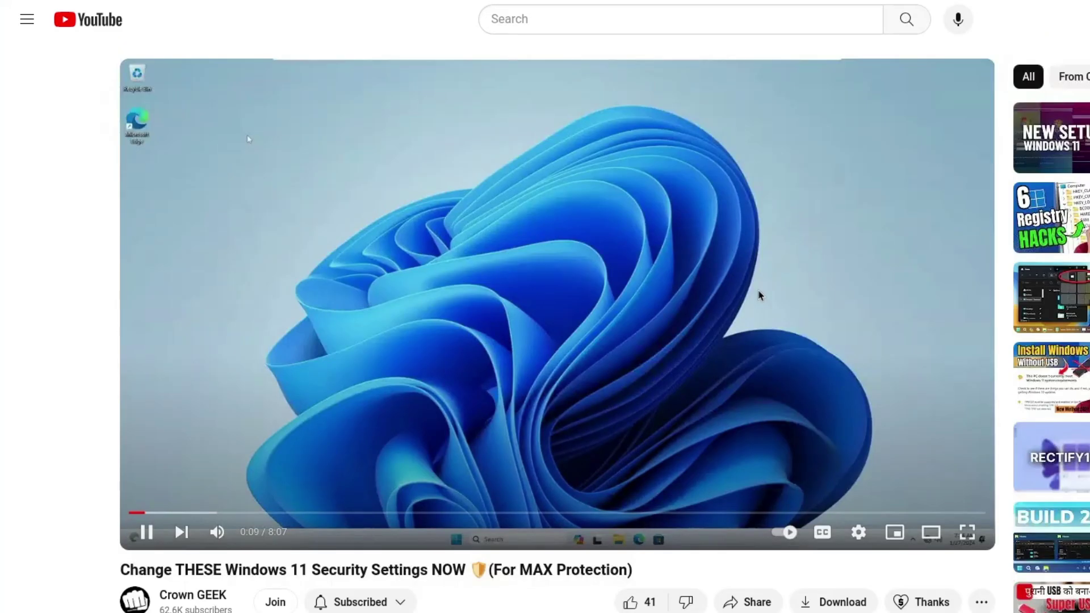
# Examine the Crown GEEK channel's membership levels and perks, including the King Members tier's personal chat to fix PC issues.
pyautogui.scroll(-3, 759, 295)
pyautogui.click(276, 420)
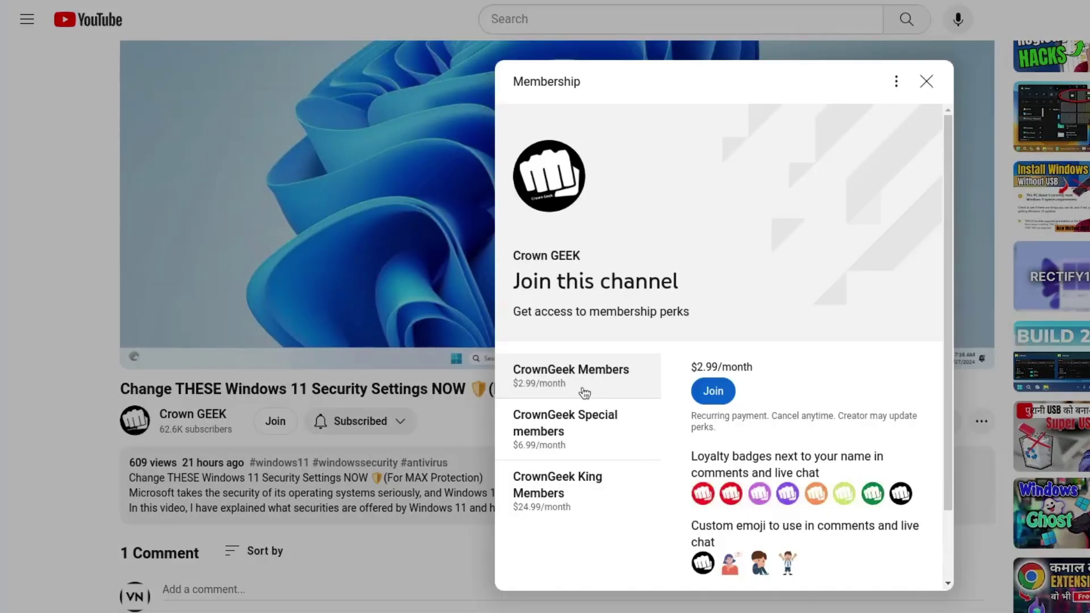
pyautogui.click(562, 431)
pyautogui.click(555, 491)
pyautogui.scroll(-2, 625, 488)
pyautogui.moveTo(691, 459)
pyautogui.mouseDown()
pyautogui.moveTo(689, 499)
pyautogui.moveTo(880, 500)
pyautogui.mouseUp()
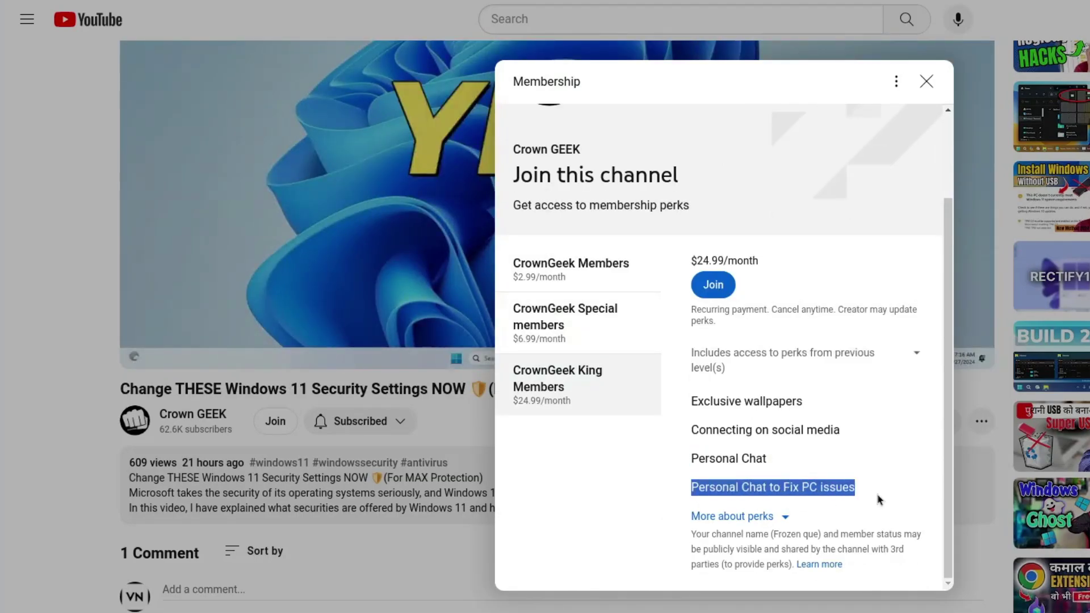
pyautogui.click(880, 482)
pyautogui.scroll(1, 555, 312)
pyautogui.click(591, 312)
# Switch to the Chrome window showing Google and search for "windows 11iso download".
pyautogui.moveTo(583, 600)
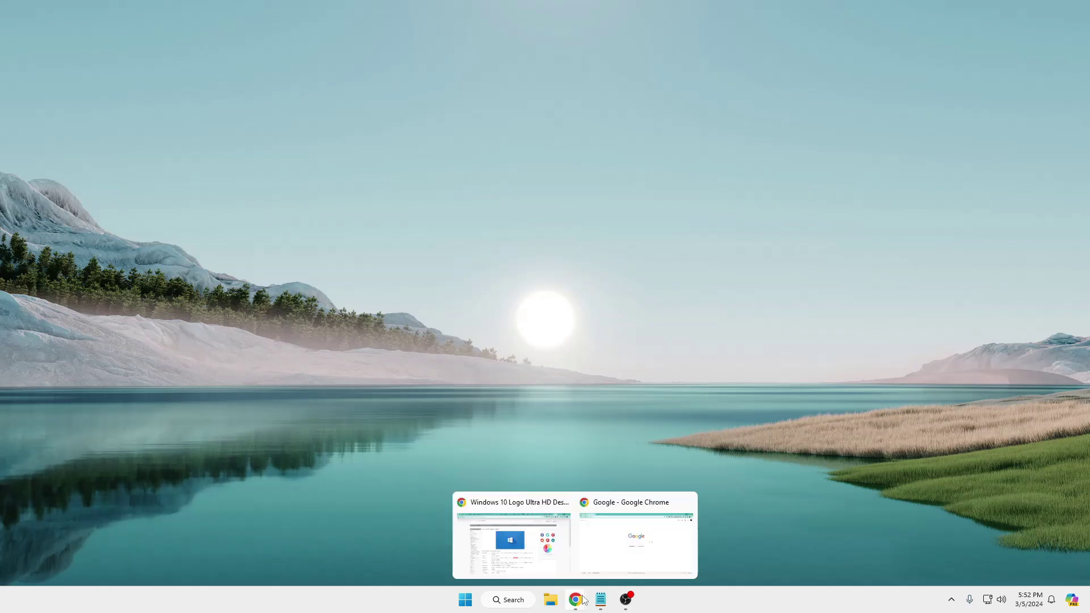
pyautogui.click(627, 542)
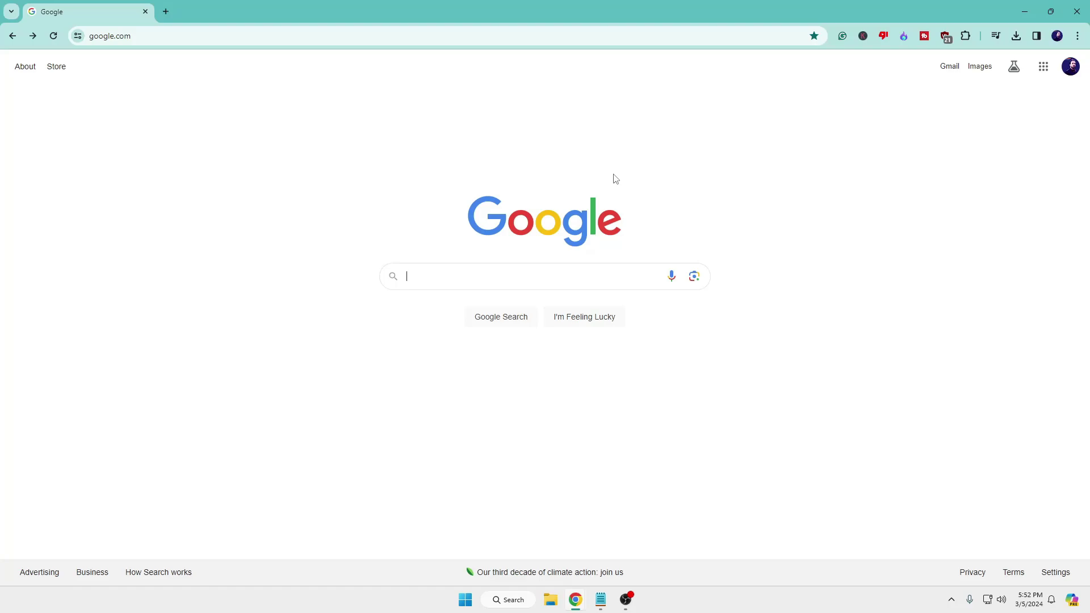
pyautogui.click(482, 36)
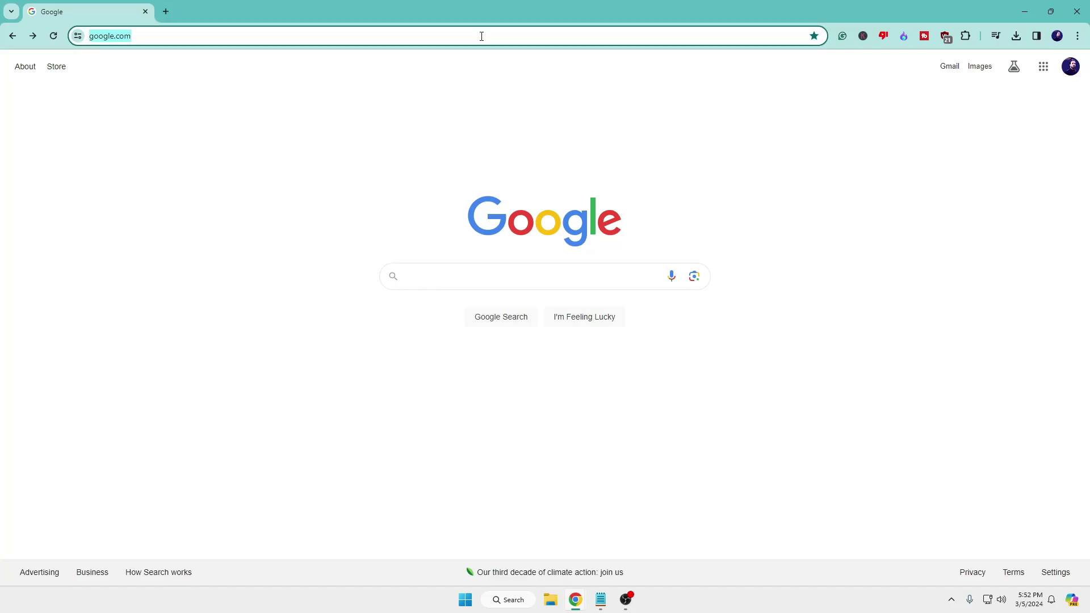
pyautogui.write('wind')
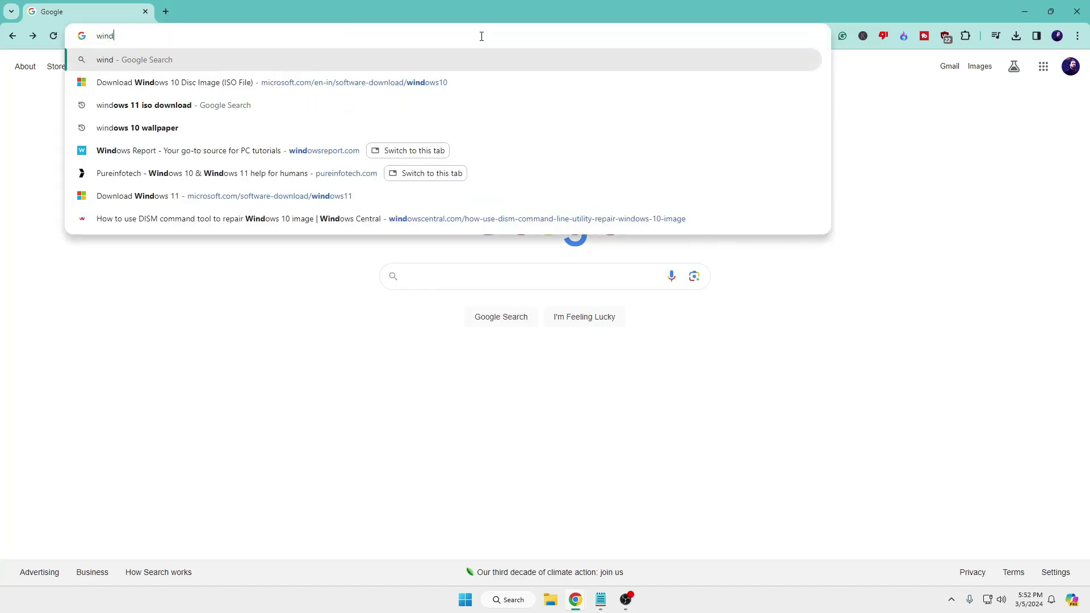
pyautogui.write('ows 11iso download')
pyautogui.press('Return')
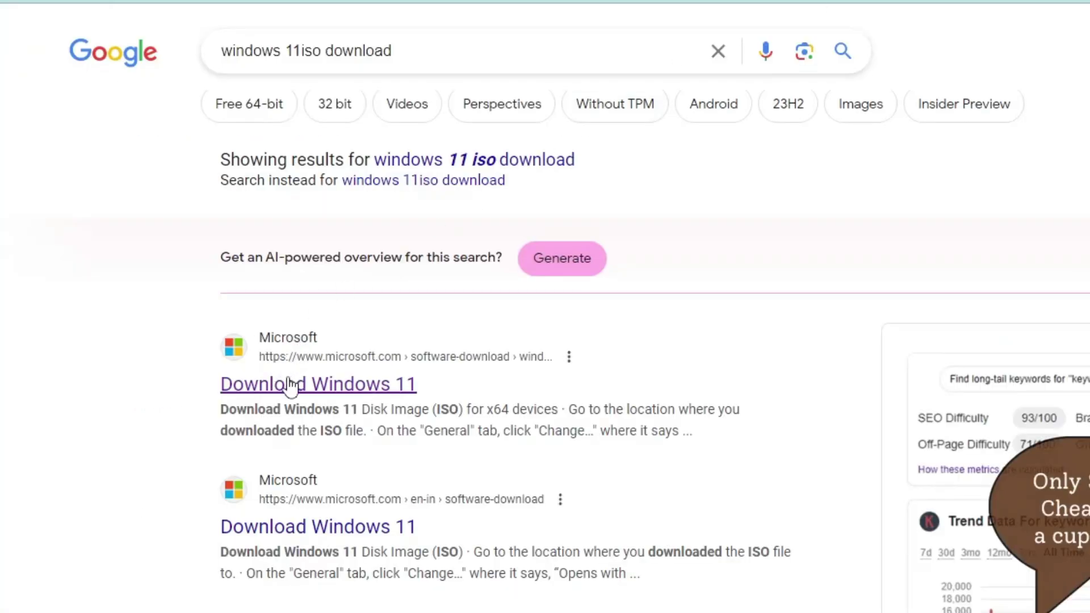
# Open Microsoft's Download Windows 11 page and request the Windows 11 multi-edition ISO for x64 devices.
pyautogui.click(333, 392)
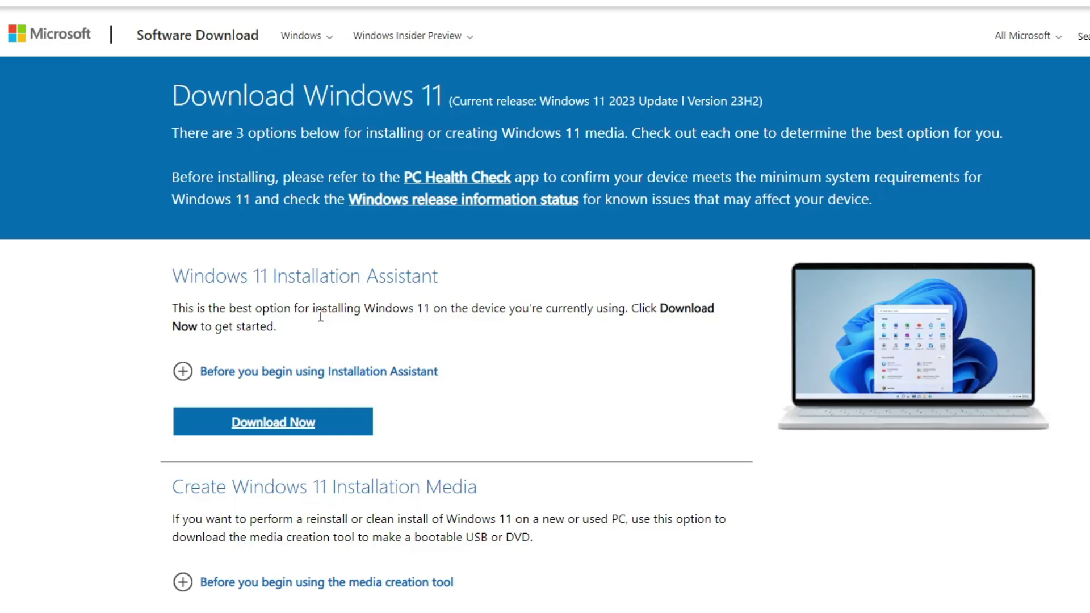
pyautogui.scroll(-8, 331, 318)
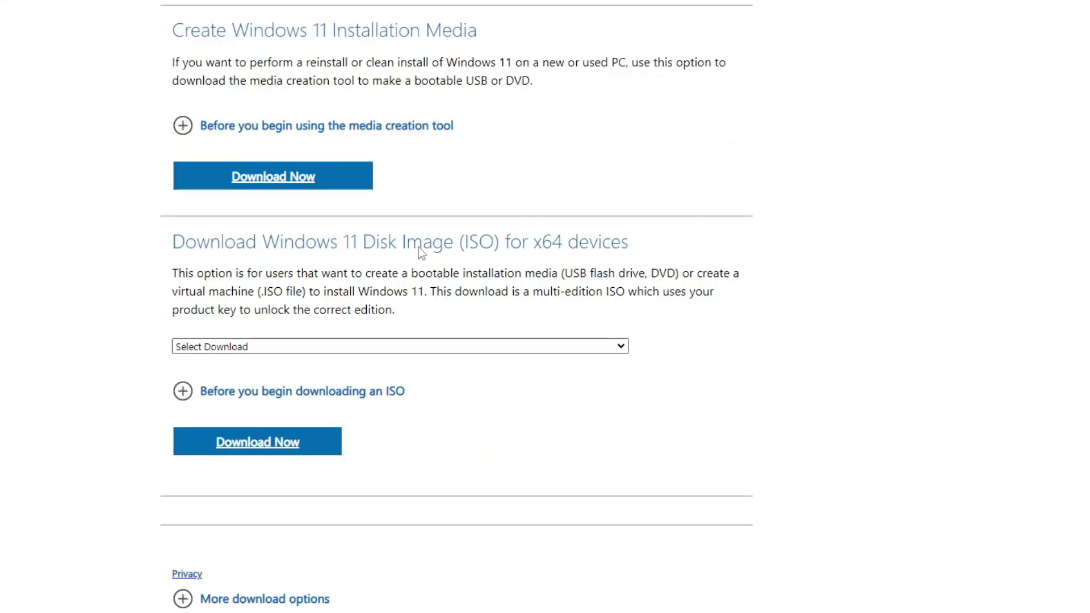
pyautogui.click(315, 346)
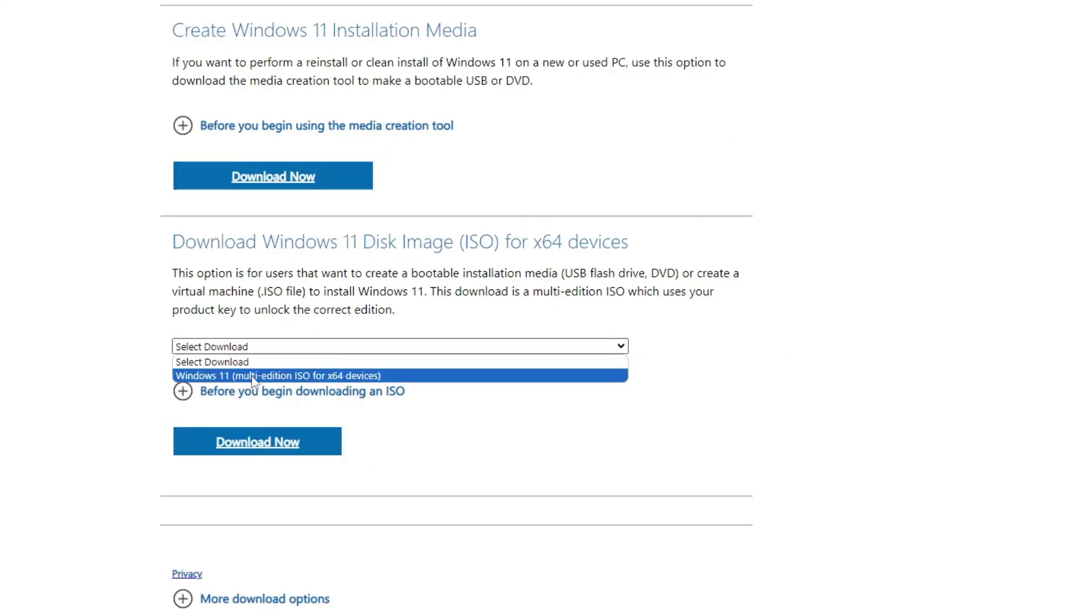
pyautogui.click(280, 376)
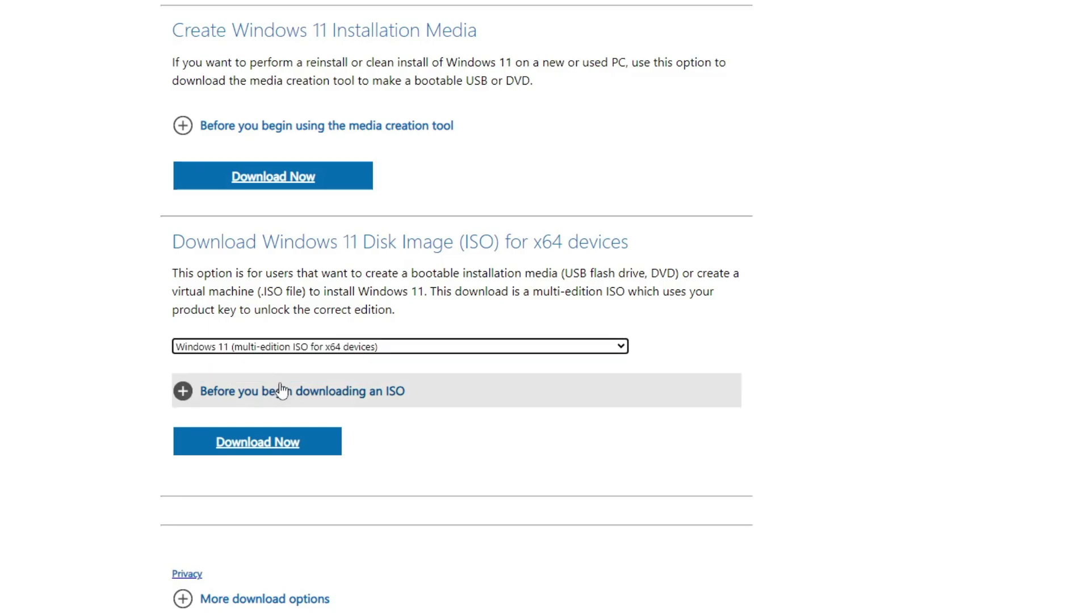
pyautogui.click(287, 447)
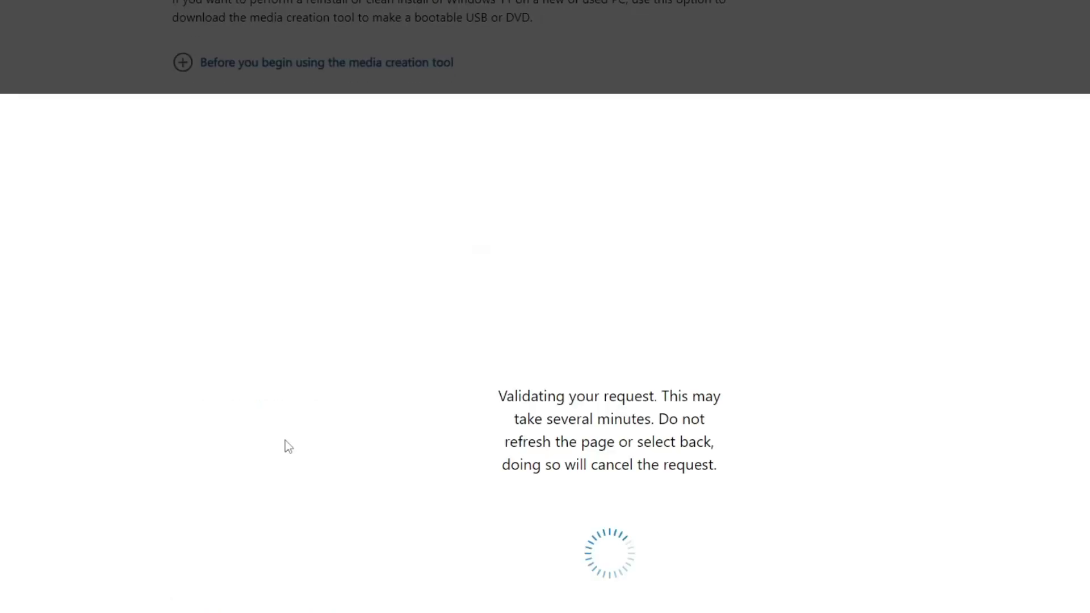
# Confirm English (United States) as the product language, start the 64-bit download, and check it in the download list.
pyautogui.click(348, 233)
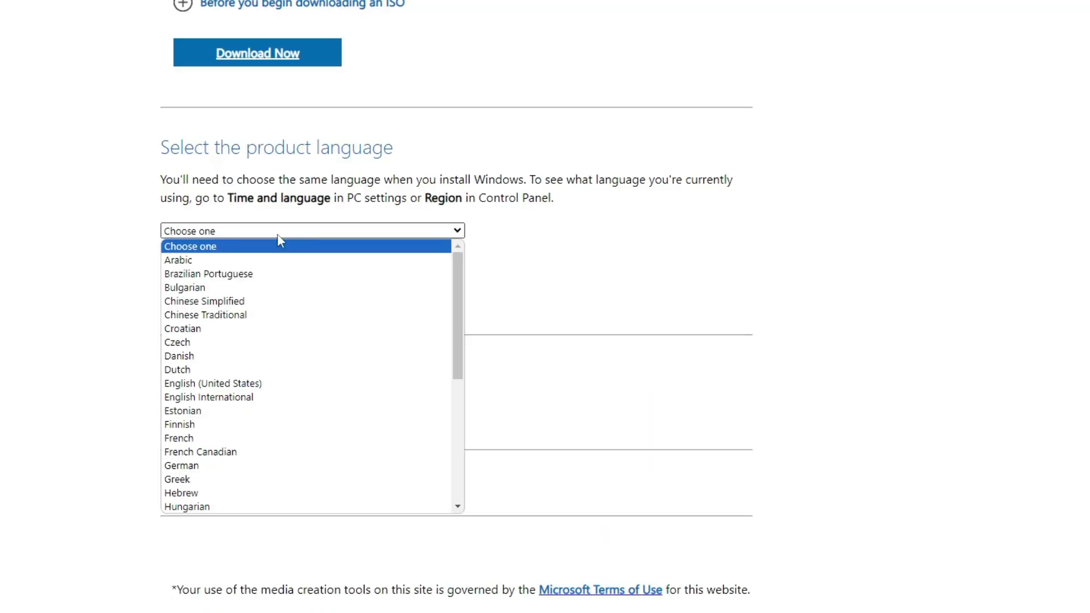
pyautogui.click(250, 384)
pyautogui.click(250, 308)
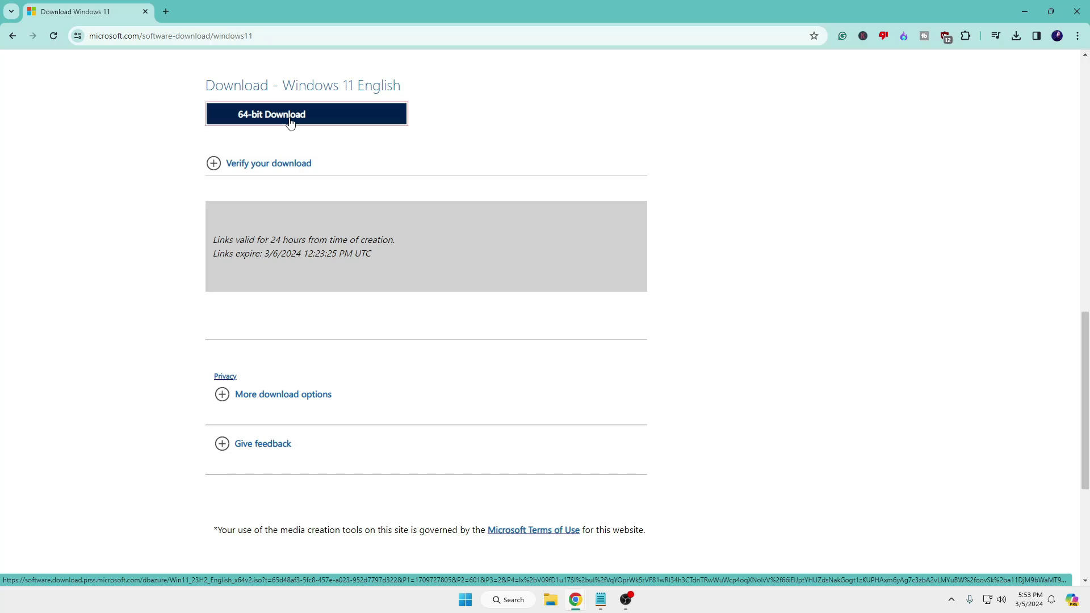
pyautogui.click(290, 120)
pyautogui.click(1016, 39)
pyautogui.moveTo(904, 100)
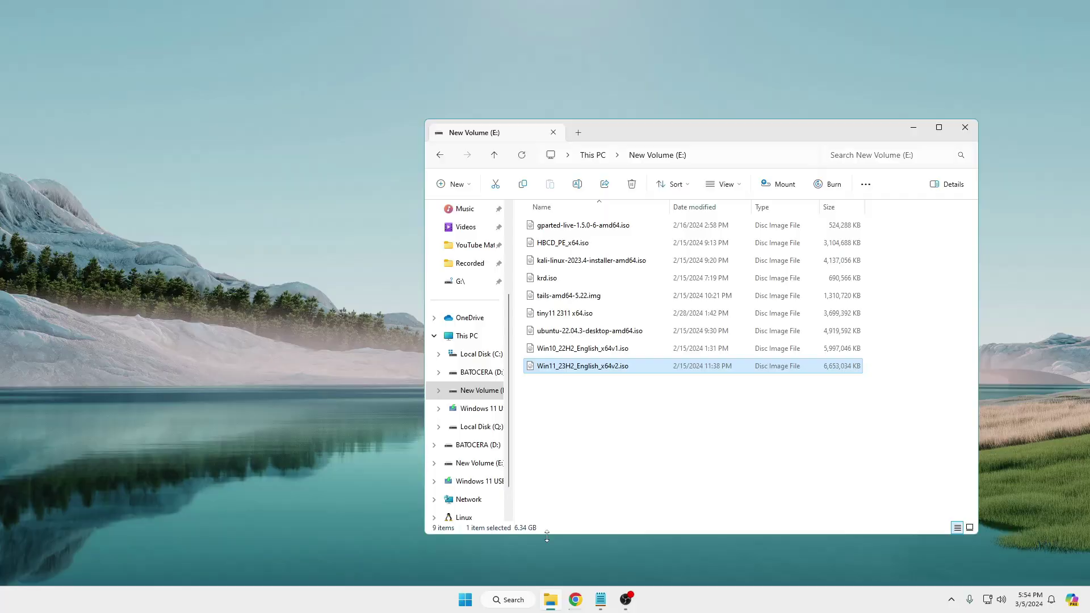
# Switch to Chrome and open the Rufus website, rufus.ie/en/, in a new tab.
pyautogui.moveTo(576, 597)
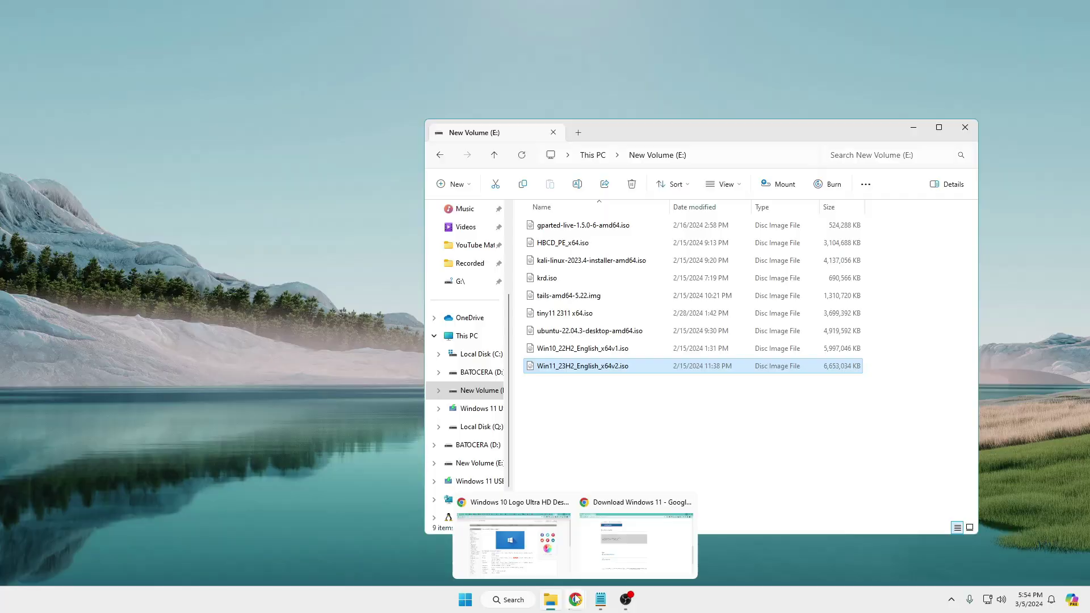
pyautogui.click(605, 547)
pyautogui.click(172, 12)
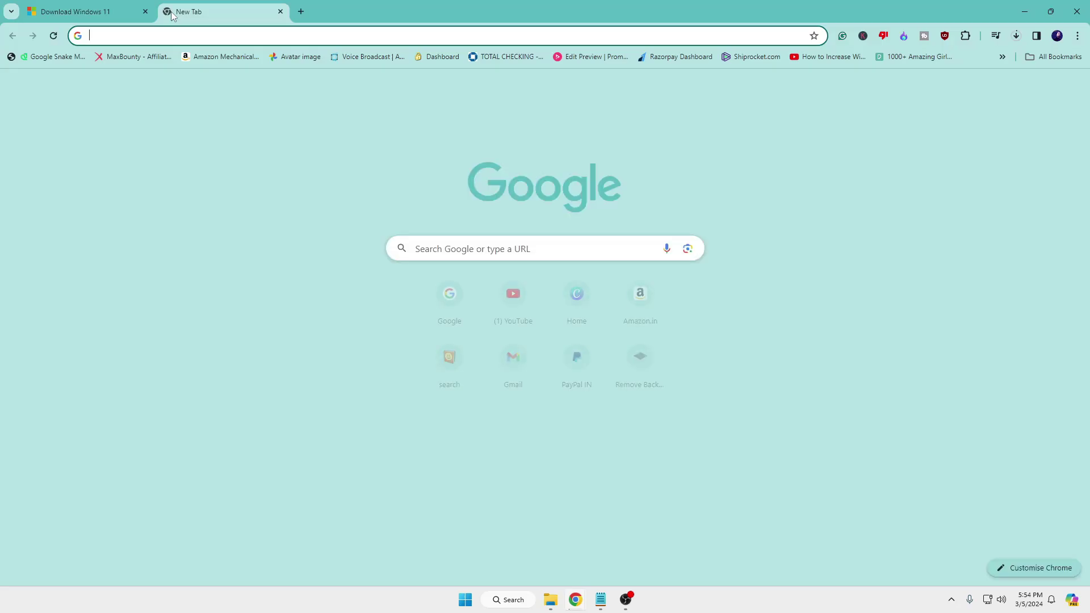
pyautogui.write('rufus')
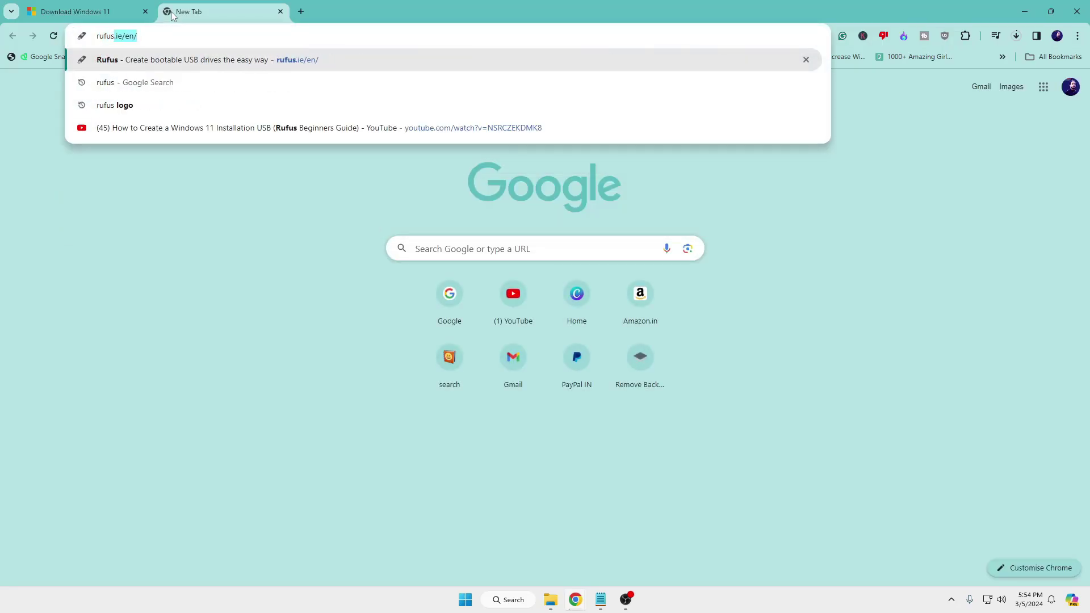
pyautogui.press('Return')
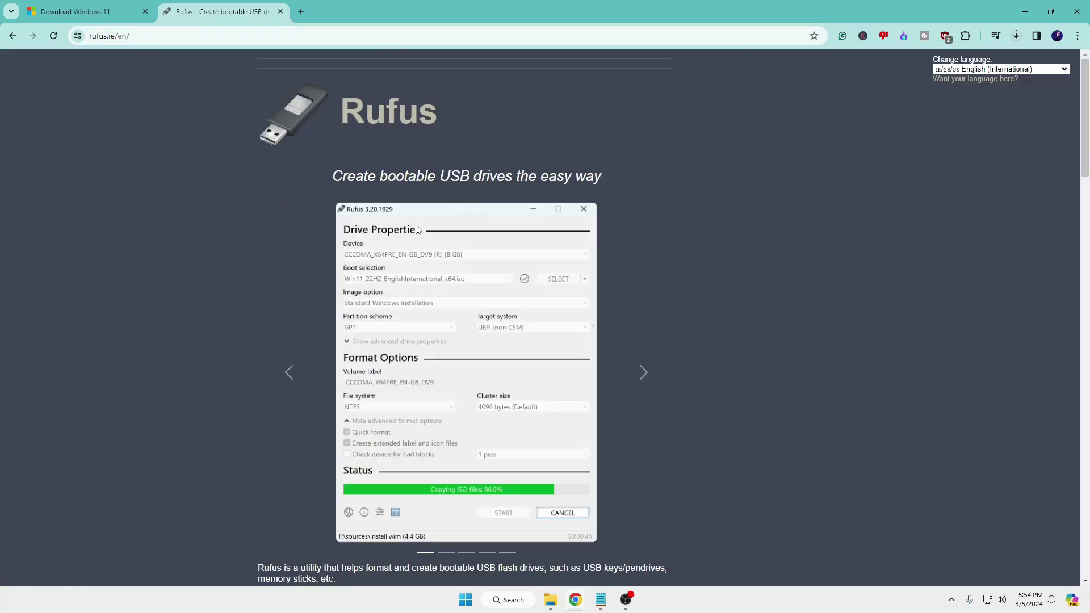
# Download the standard Windows x64 release rufus-4.4.exe from the latest releases and launch it.
pyautogui.scroll(-4, 430, 267)
pyautogui.scroll(-5, 412, 266)
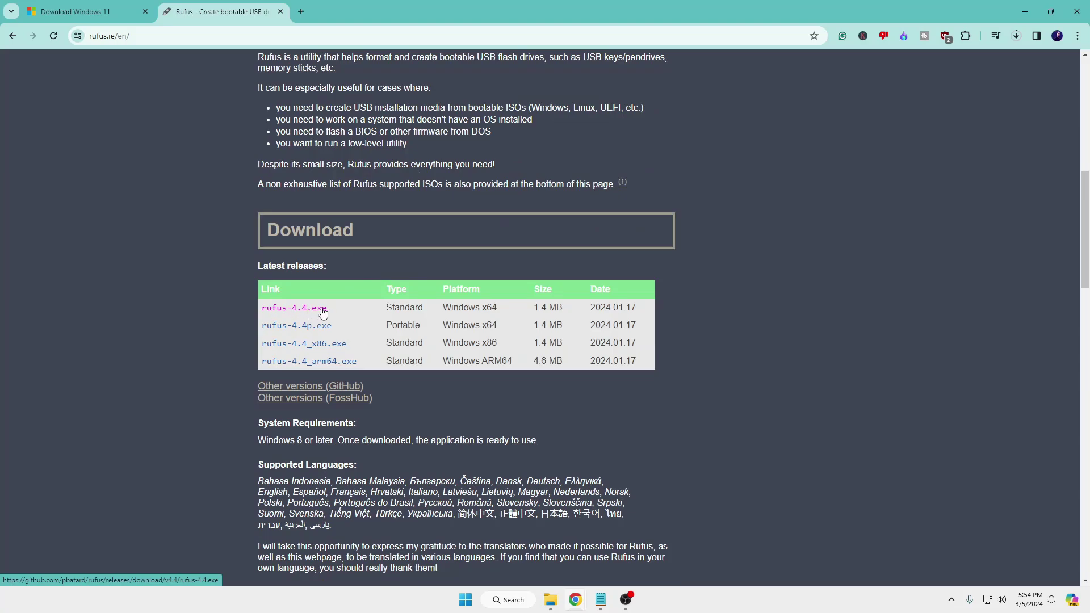
pyautogui.click(1017, 38)
pyautogui.scroll(-1, 896, 91)
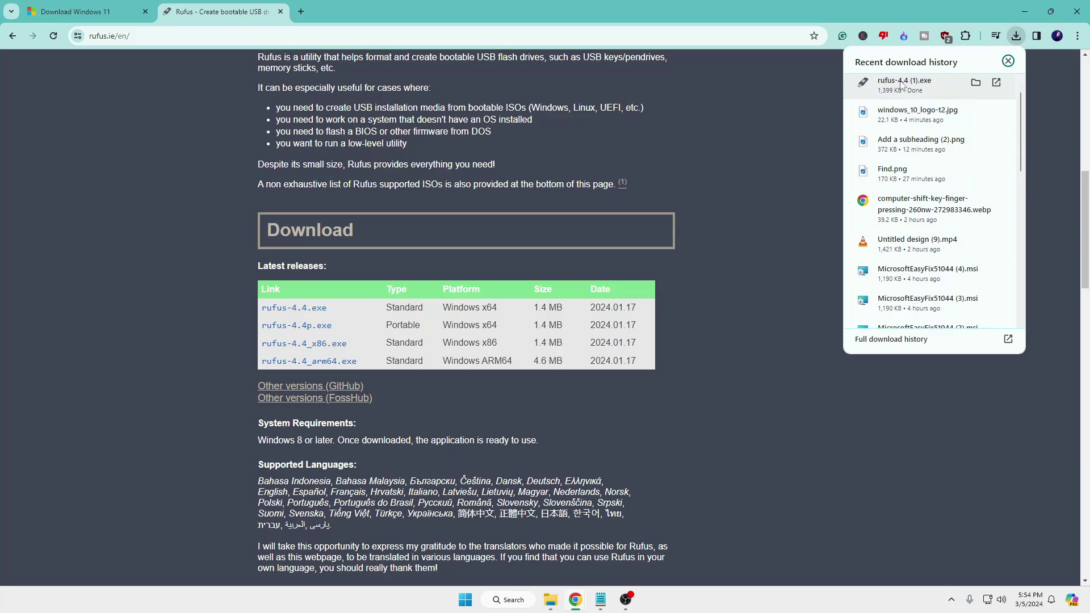
pyautogui.click(896, 88)
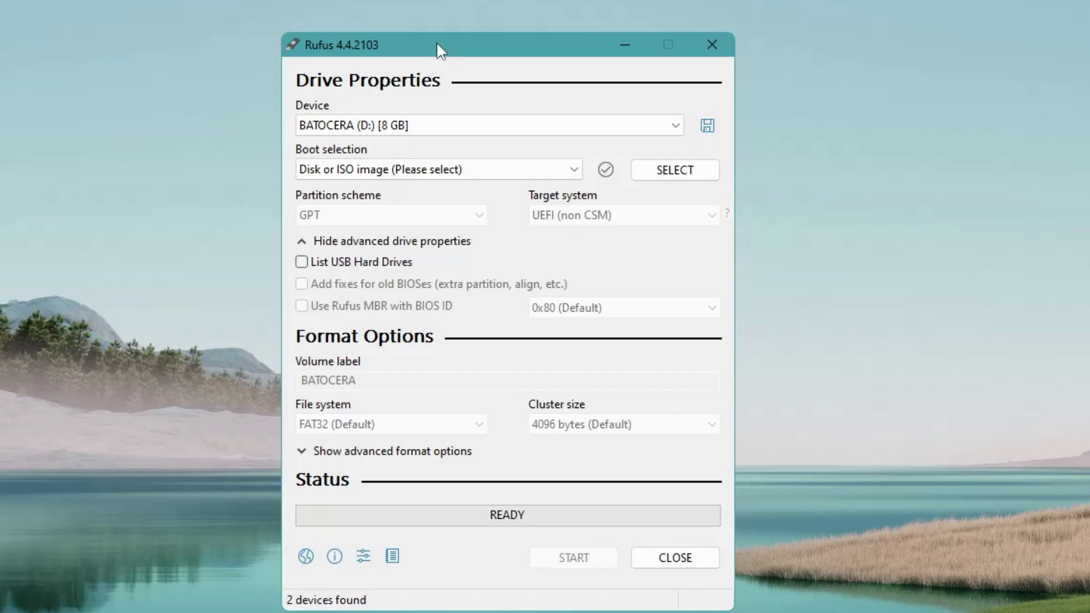
# Choose the Sandisk (F:) 32 GB drive as the device and load Win11_23H2_English_x64v2.iso as the boot image.
pyautogui.click(445, 131)
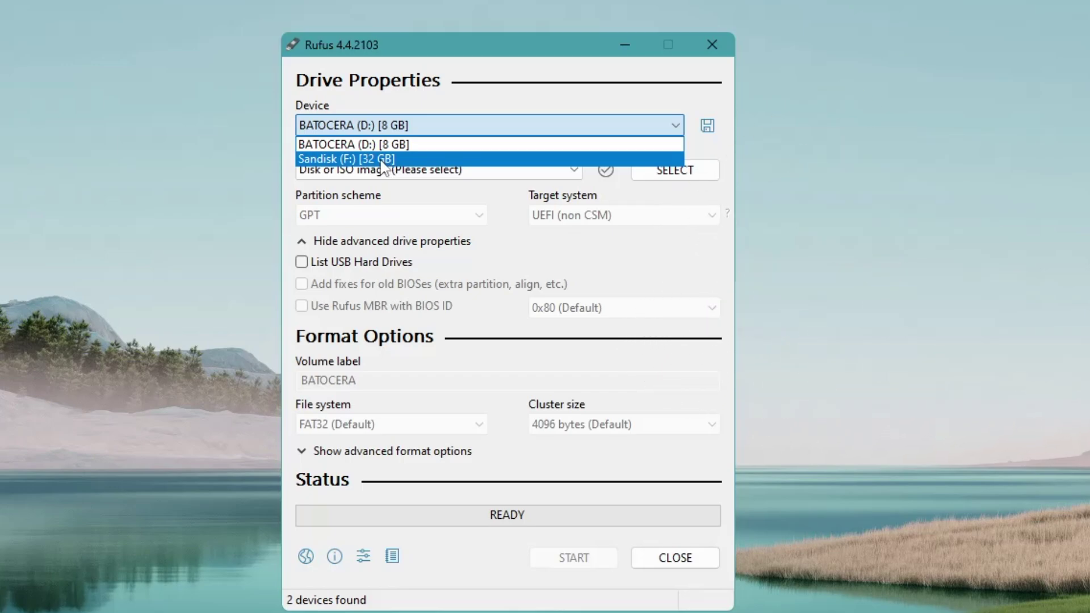
pyautogui.click(381, 160)
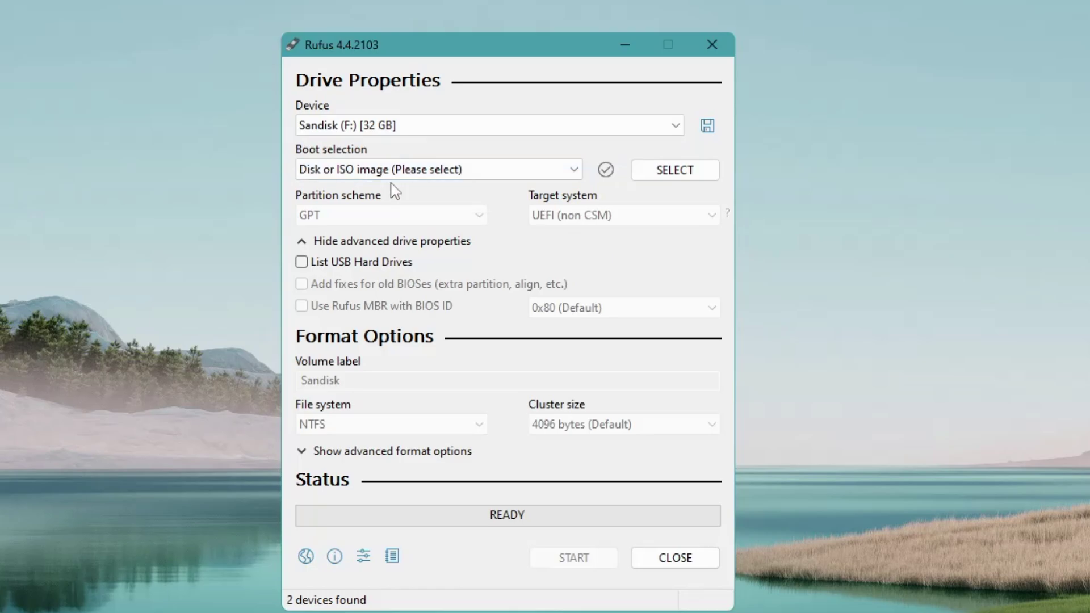
pyautogui.click(663, 176)
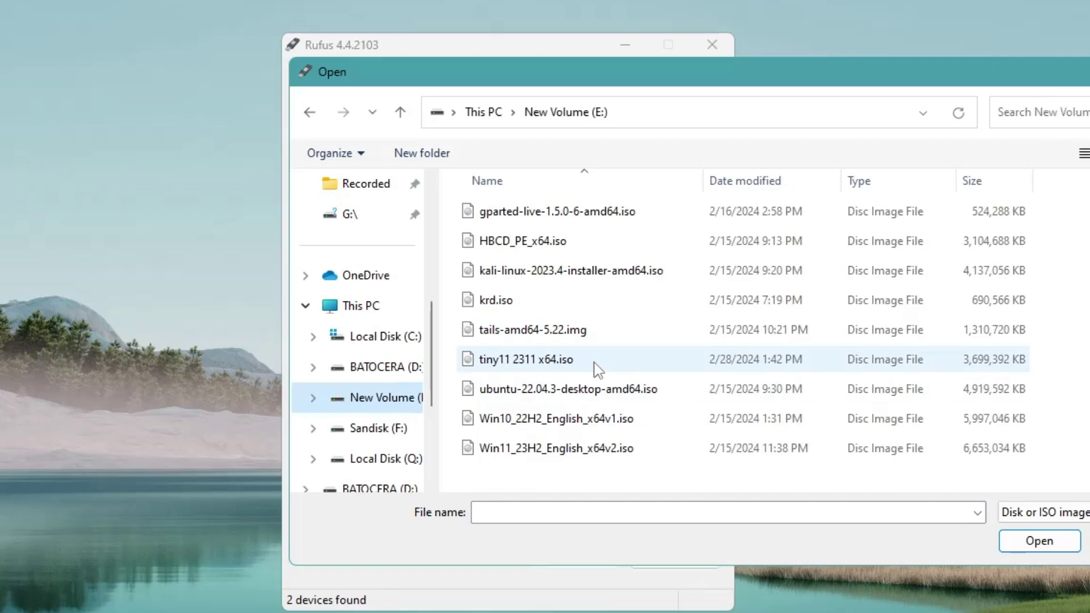
pyautogui.click(549, 449)
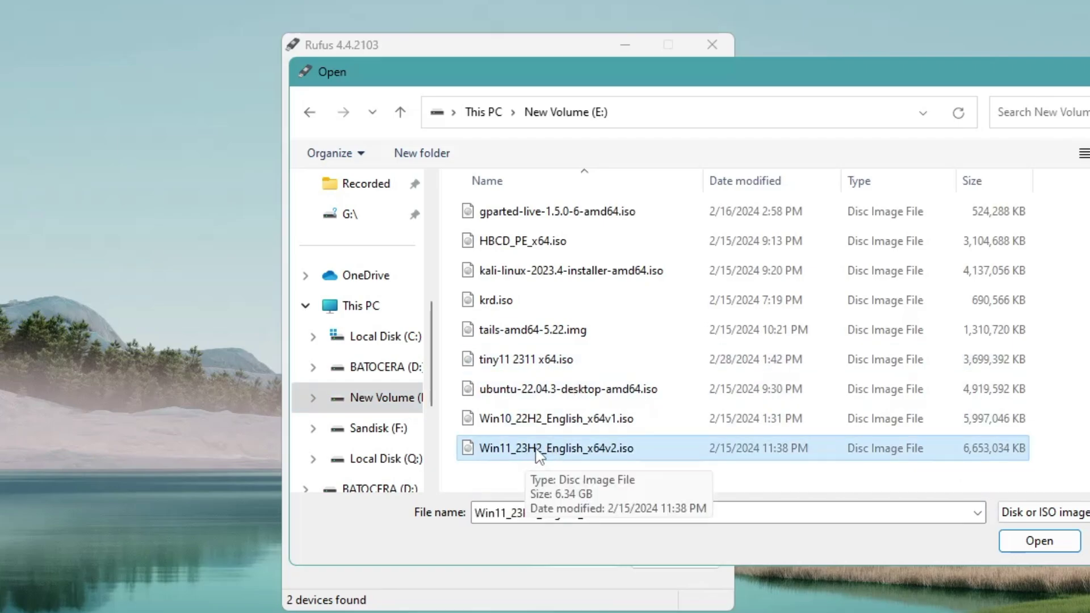
pyautogui.click(535, 449)
pyautogui.click(1040, 541)
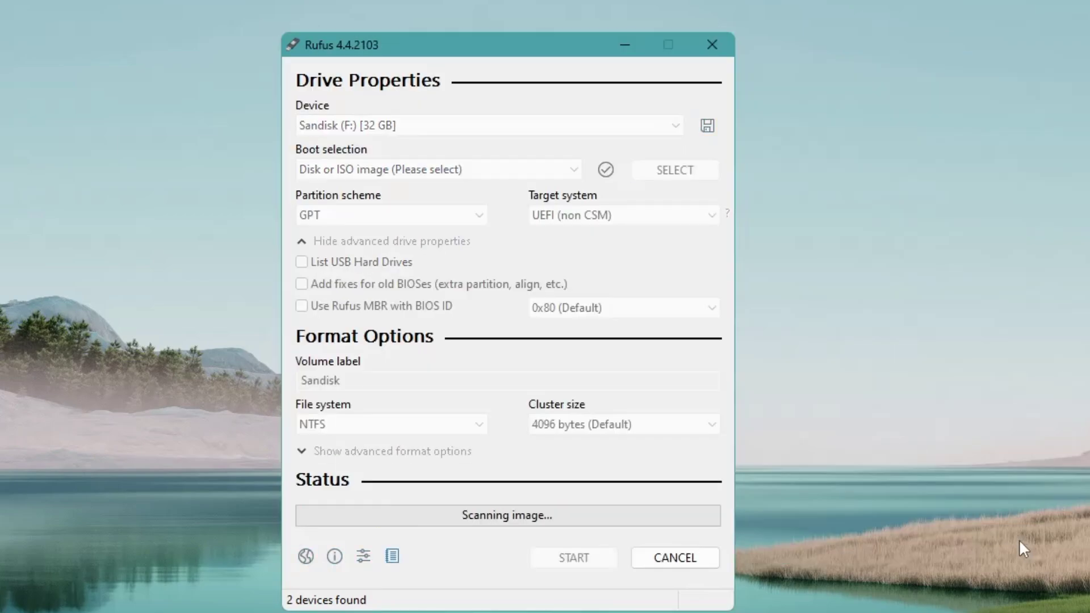
# Set the partition scheme of the bootable drive to GPT.
pyautogui.click(402, 256)
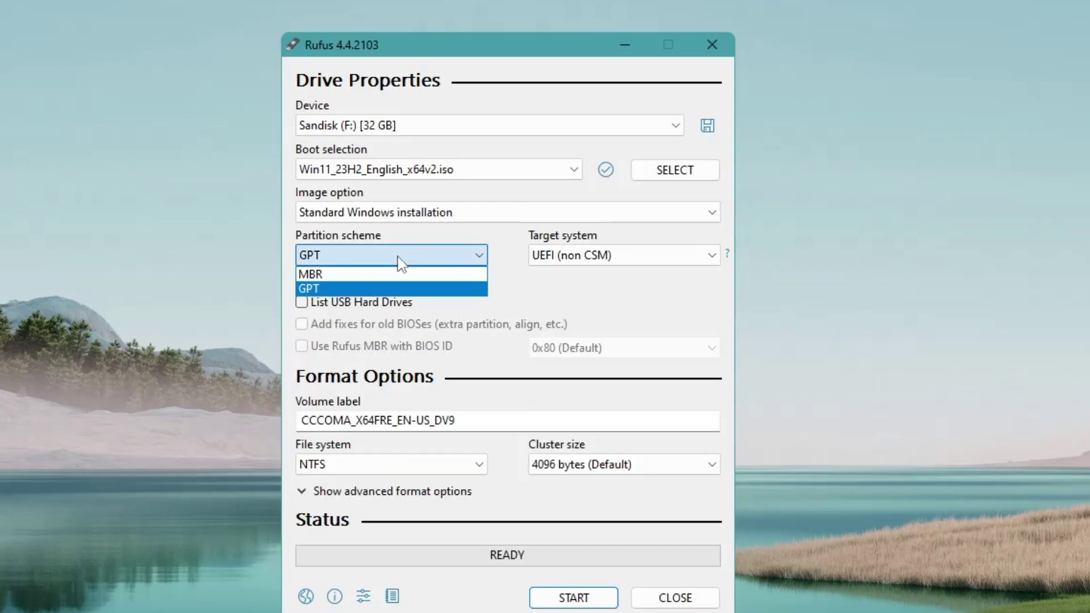
pyautogui.click(327, 289)
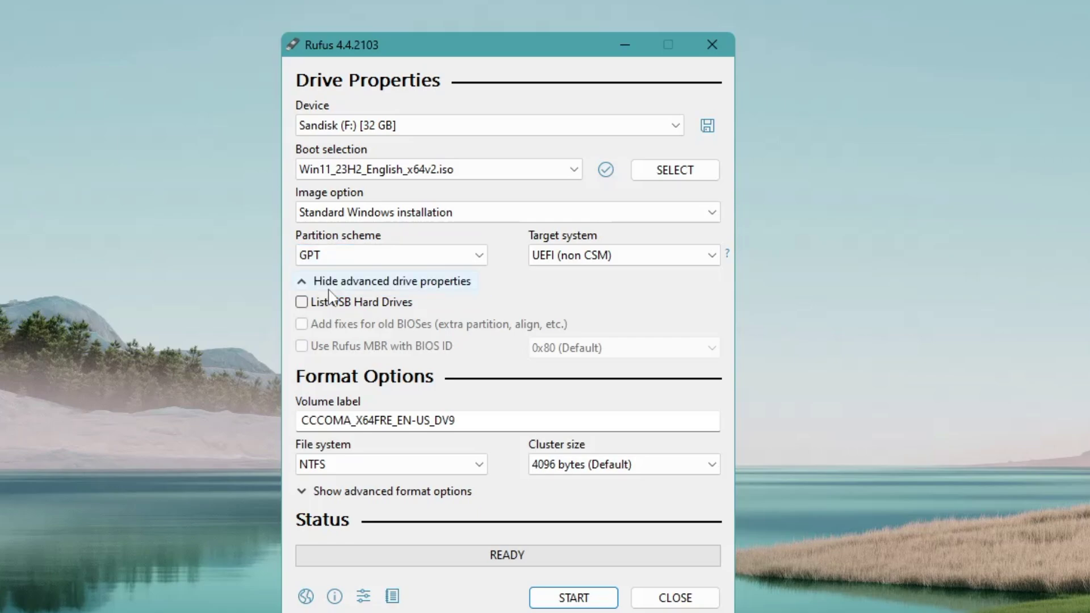
pyautogui.click(340, 255)
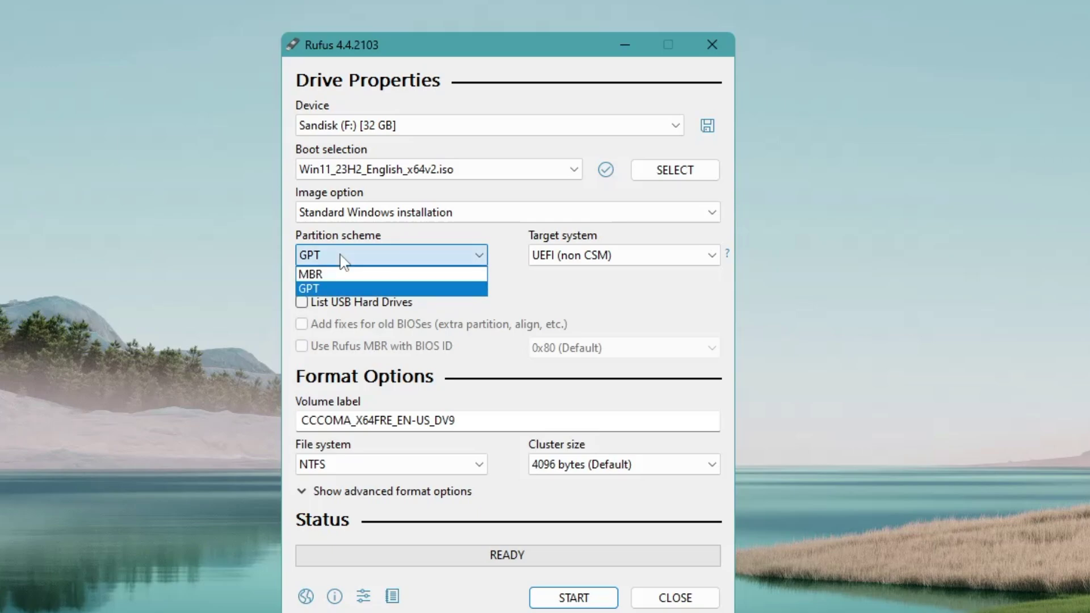
pyautogui.click(315, 288)
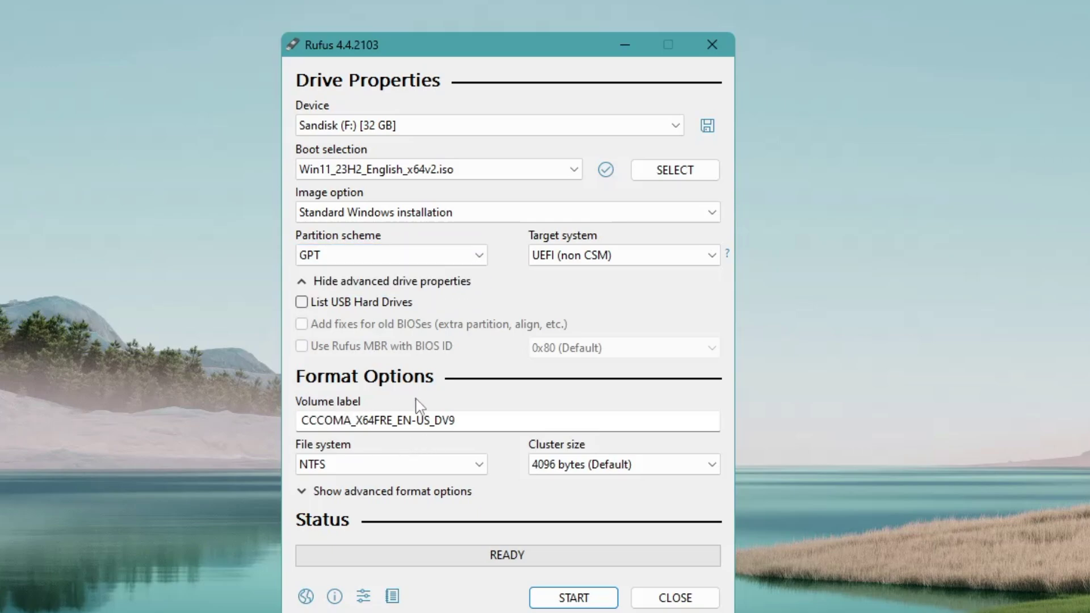
# Set the volume label to Win 11 USB and start creating the bootable drive.
pyautogui.moveTo(477, 417); pyautogui.dragTo(269, 411)
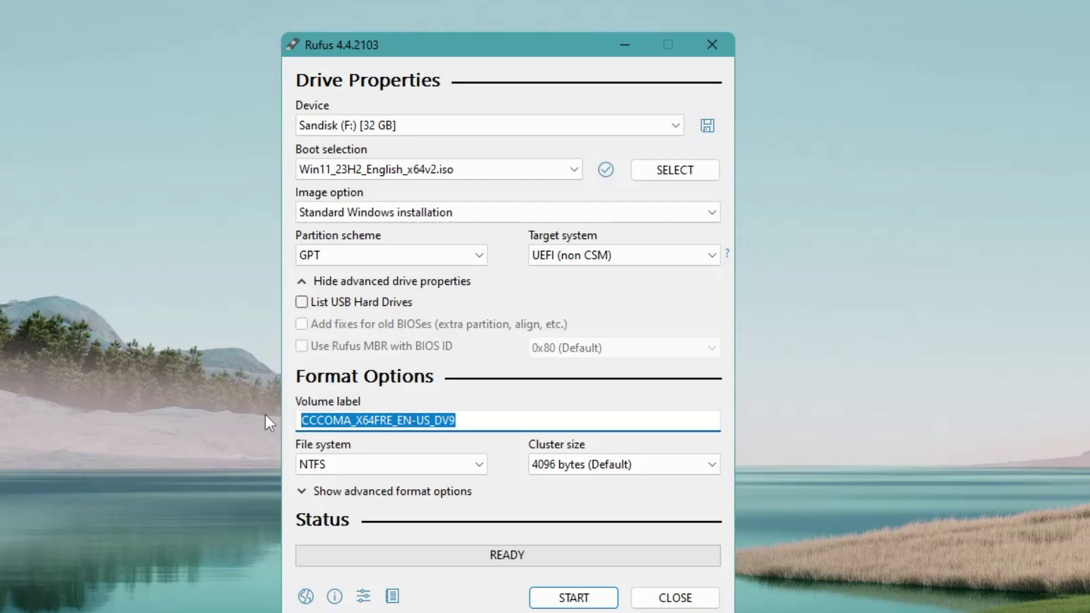
pyautogui.write('Win 11 USB')
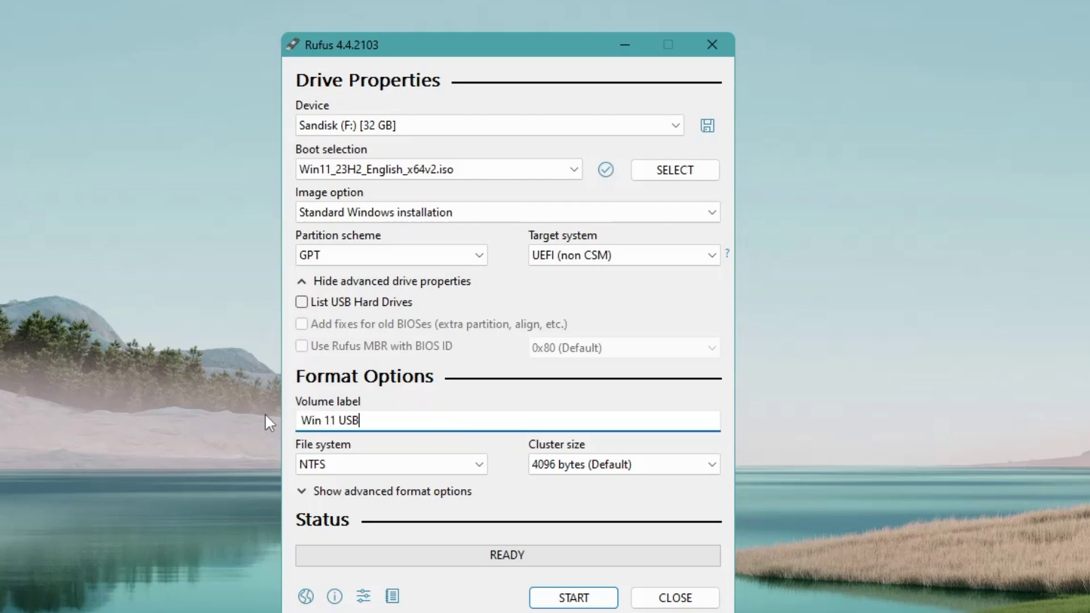
pyautogui.click(572, 597)
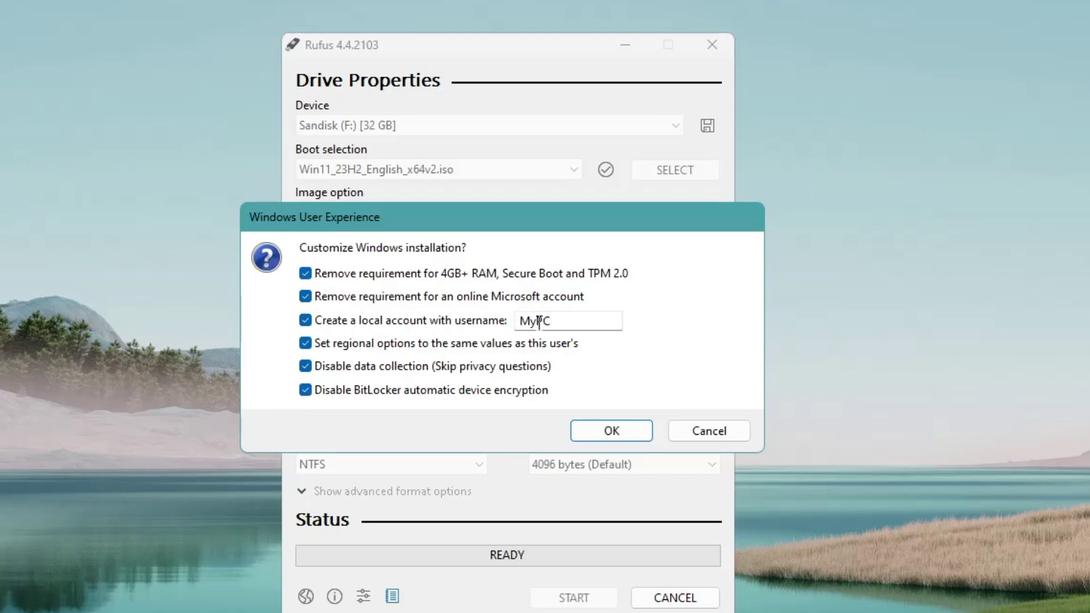
# Accept the Windows installation customizations with the local account MyPC, write the image to the Sandisk drive, and close Rufus once it is ready.
pyautogui.moveTo(561, 322); pyautogui.dragTo(522, 322)
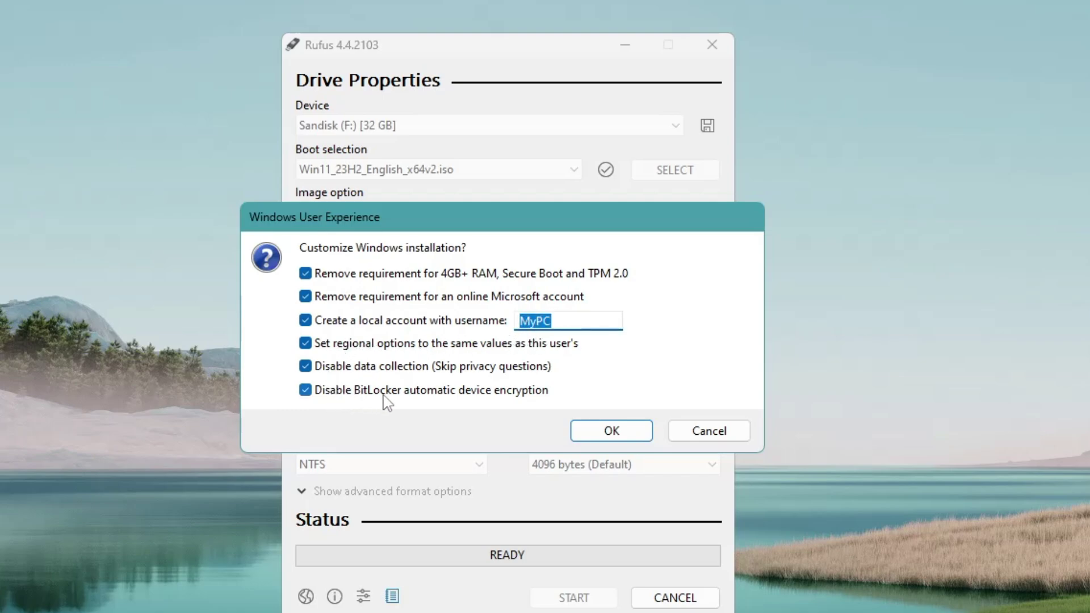
pyautogui.click(399, 368)
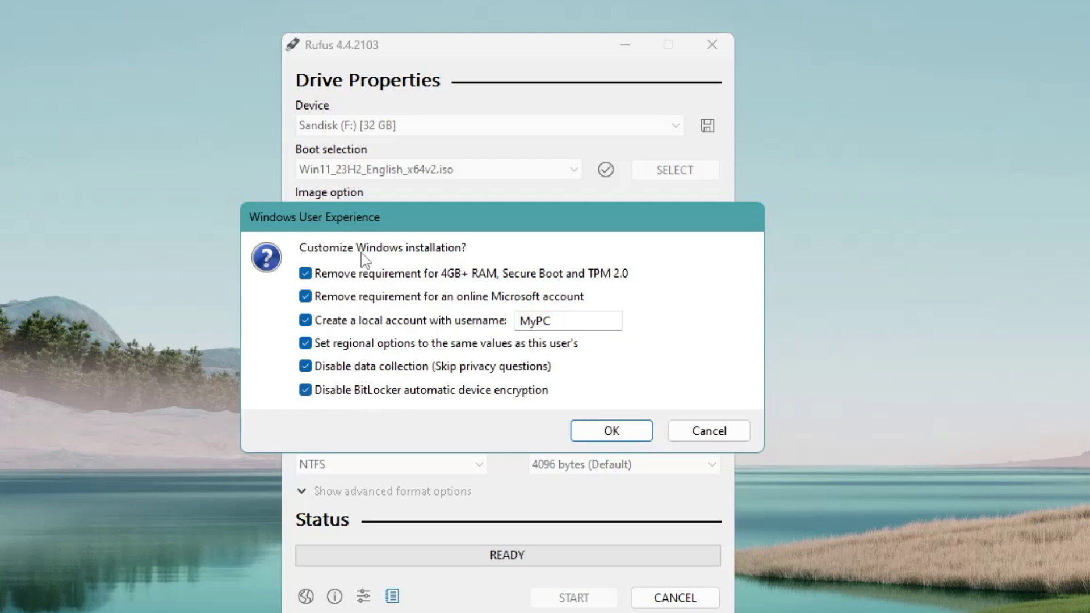
pyautogui.click(336, 279)
pyautogui.click(603, 434)
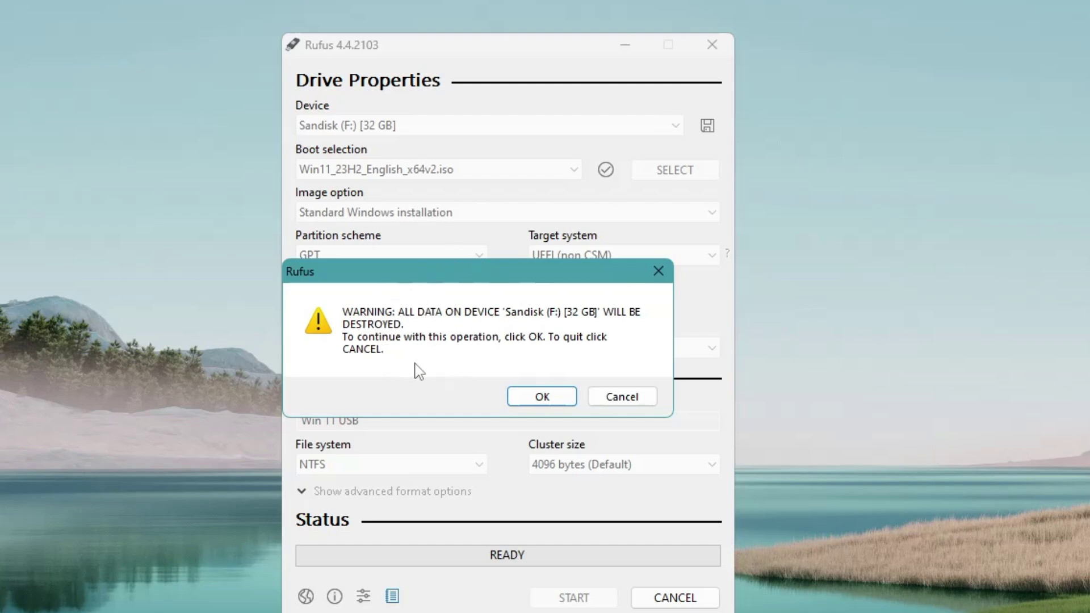
pyautogui.click(541, 396)
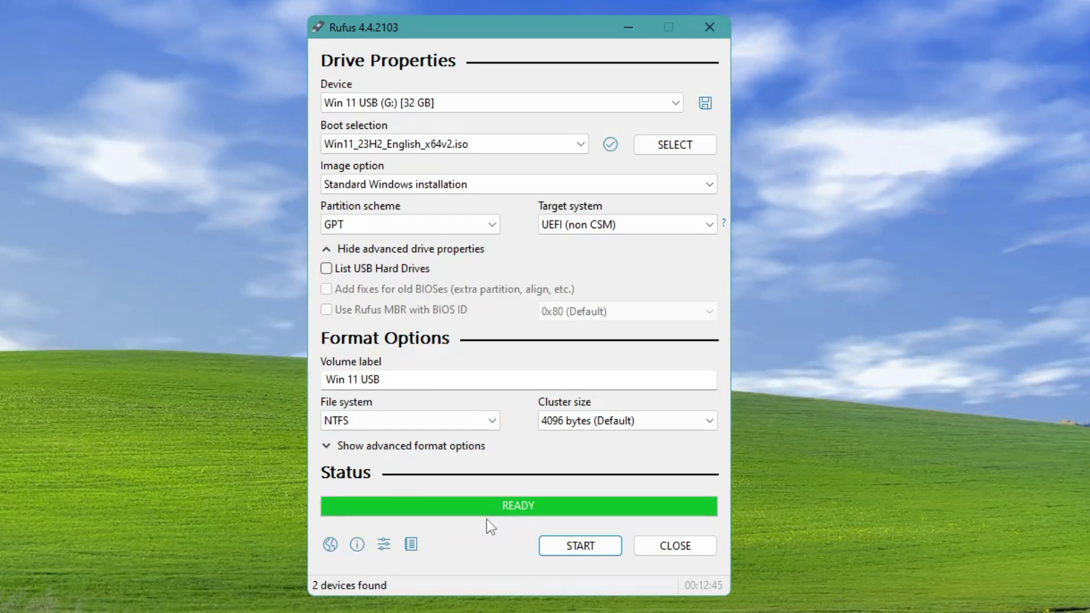
pyautogui.click(673, 549)
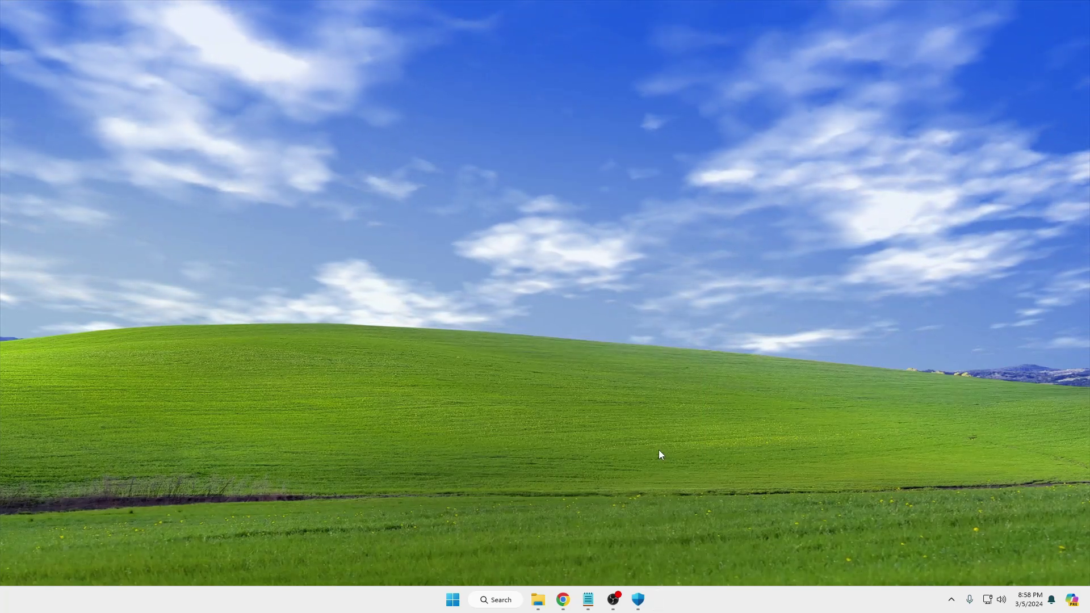
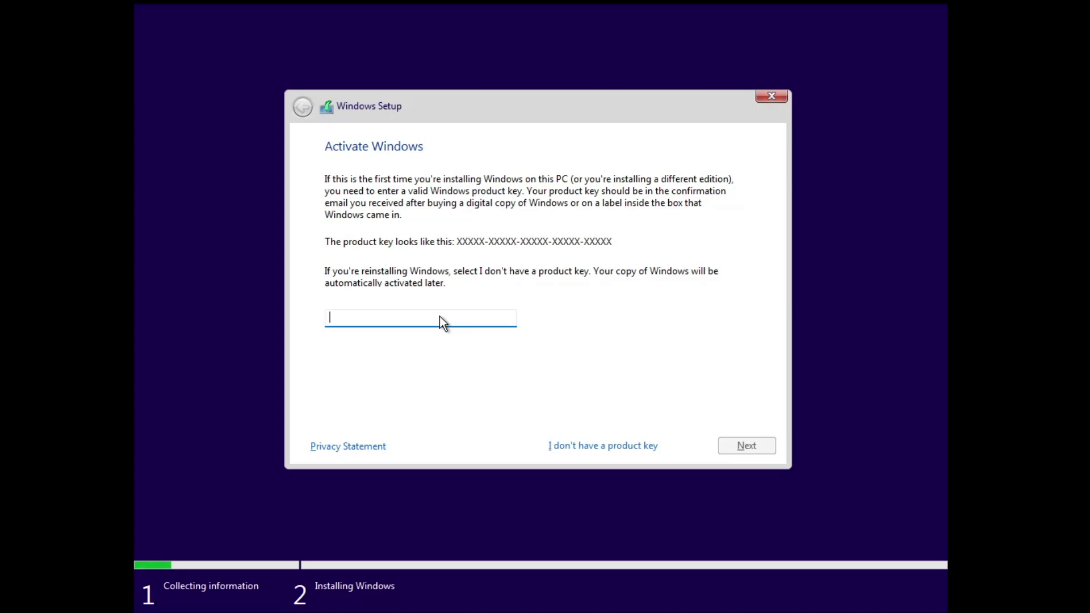
# Continue Windows Setup without a product key and choose Windows 11 Pro as the operating system to install.
pyautogui.click(591, 446)
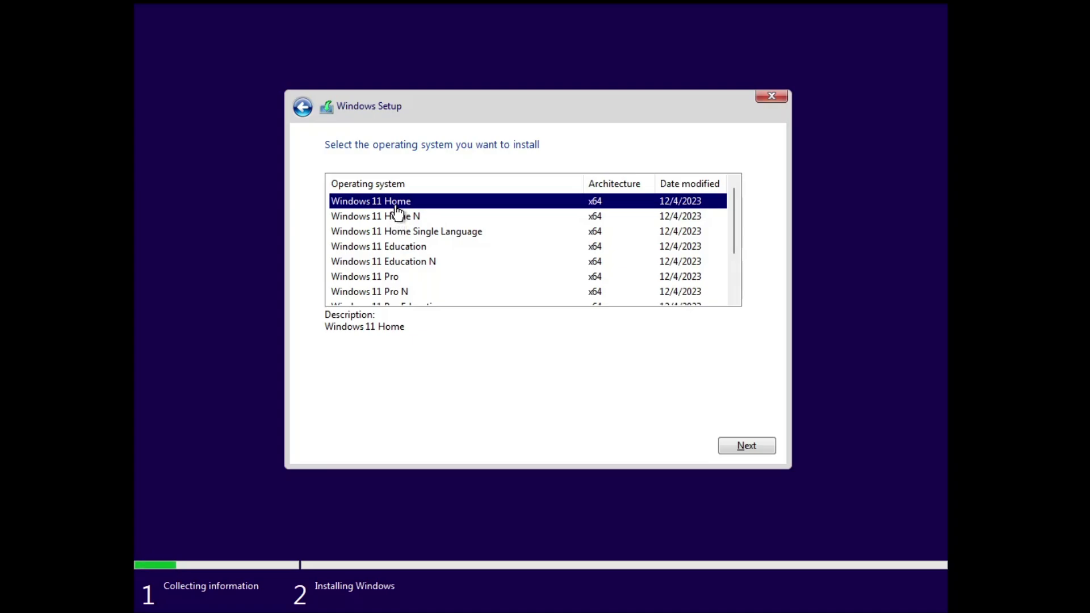
pyautogui.click(396, 277)
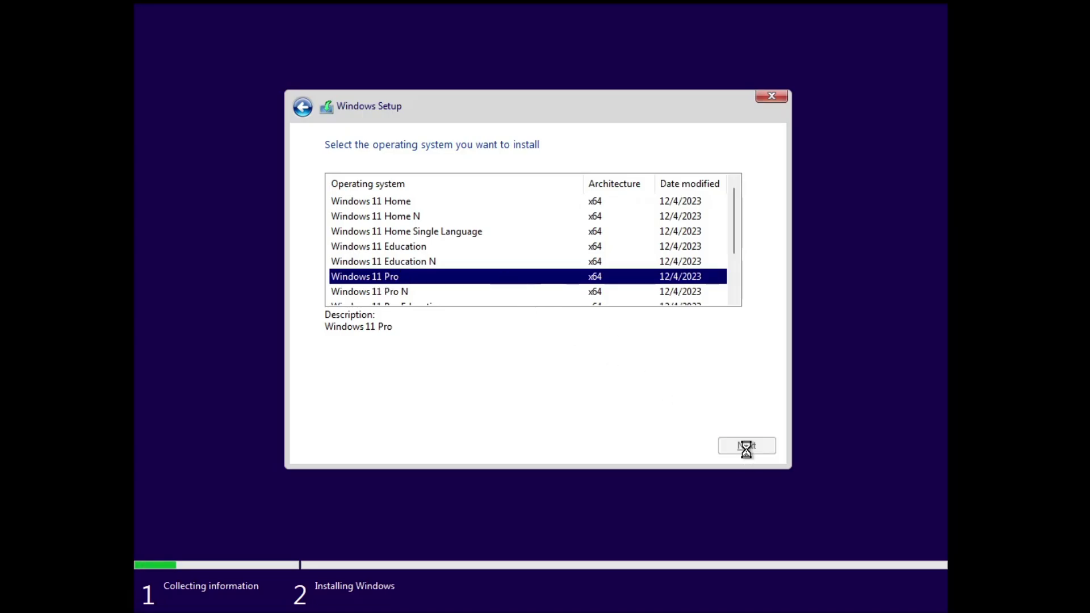
pyautogui.click(564, 424)
pyautogui.click(750, 452)
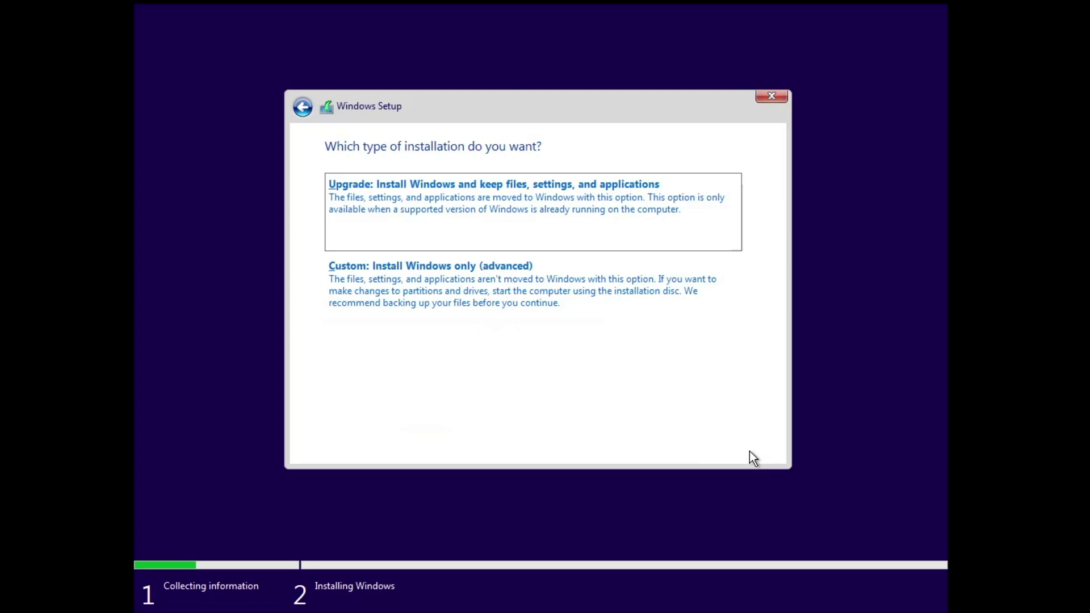
# Choose the custom Windows-only installation, create a full-size partition in Drive 0's unallocated space, and start installing Windows.
pyautogui.click(431, 302)
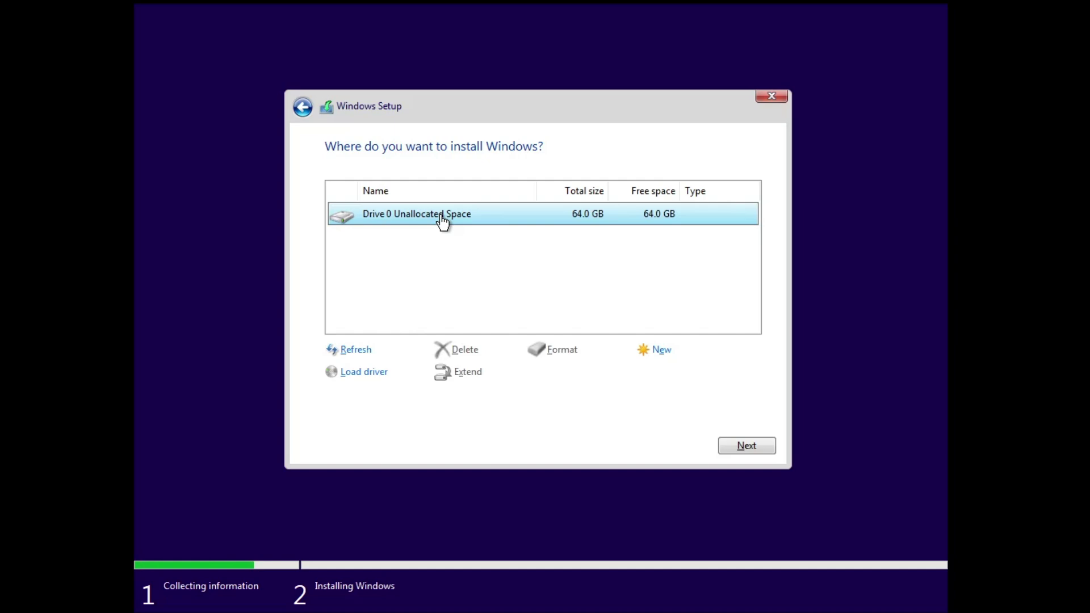
pyautogui.click(659, 353)
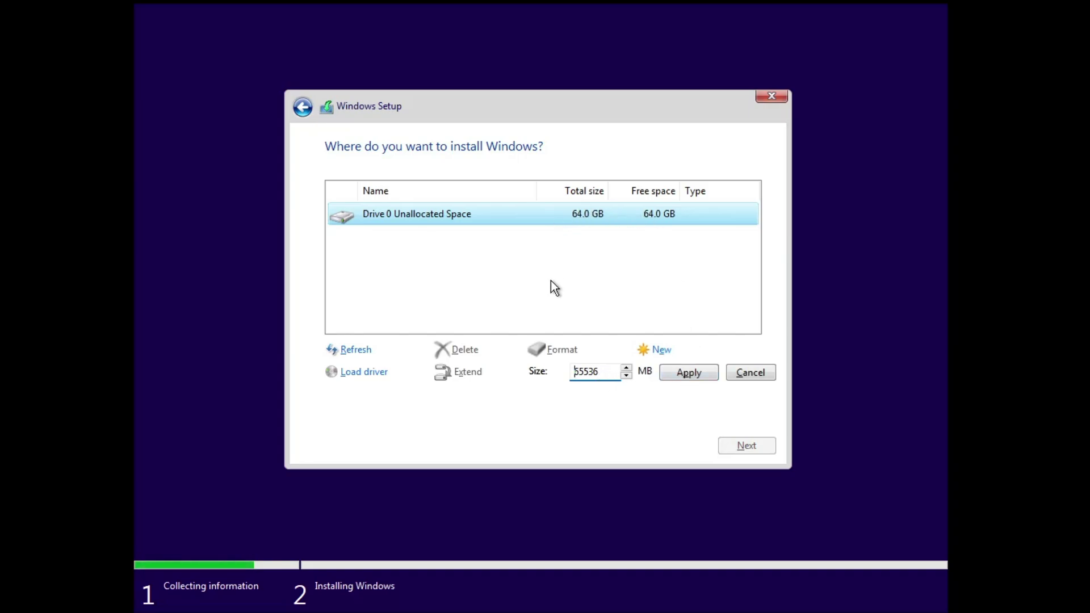
pyautogui.click(683, 376)
pyautogui.click(647, 375)
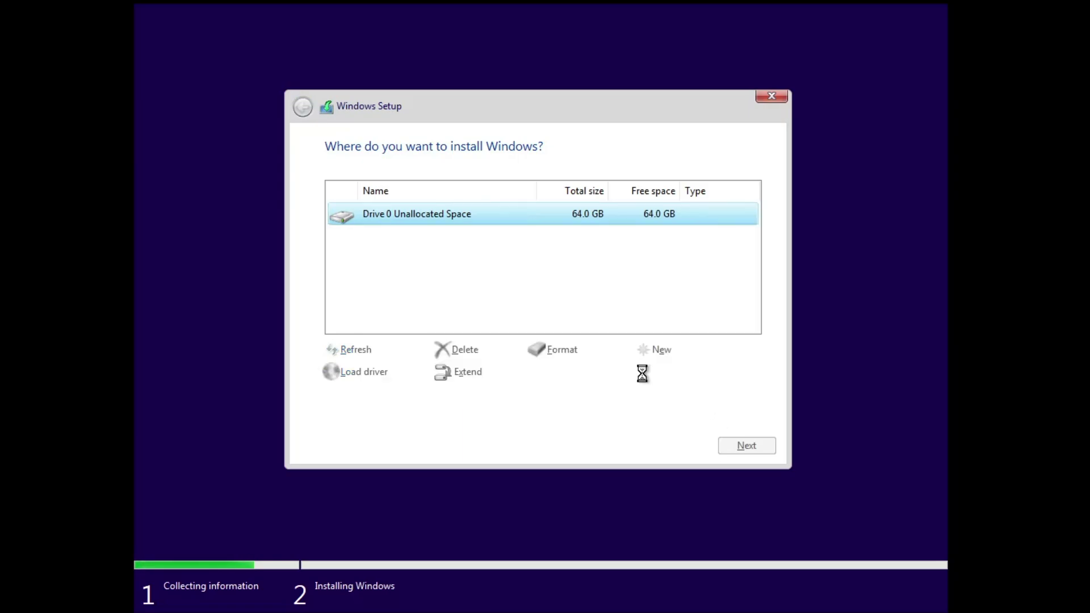
pyautogui.click(737, 446)
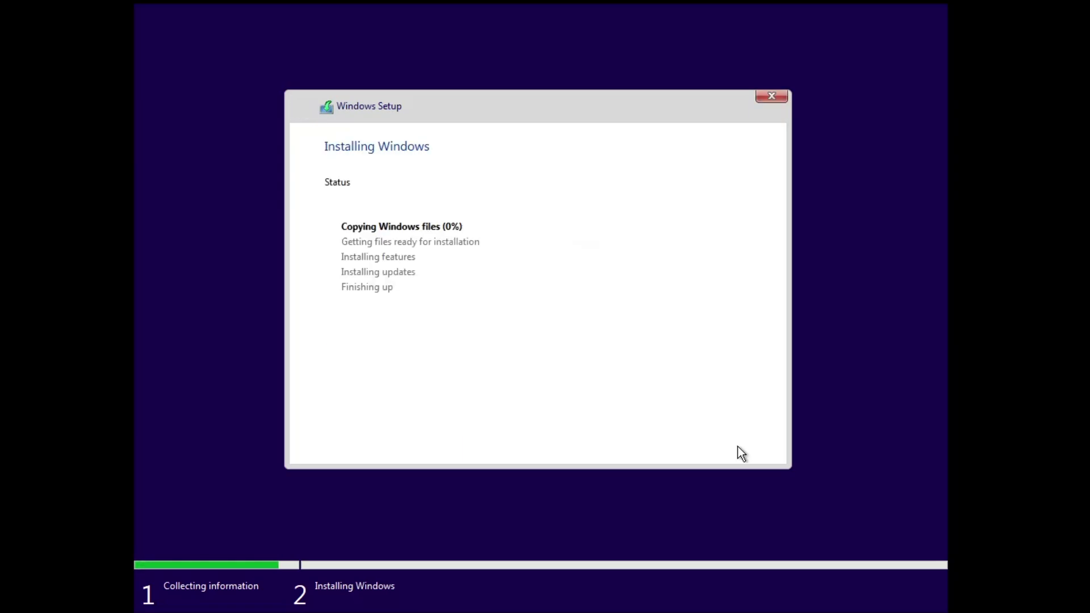